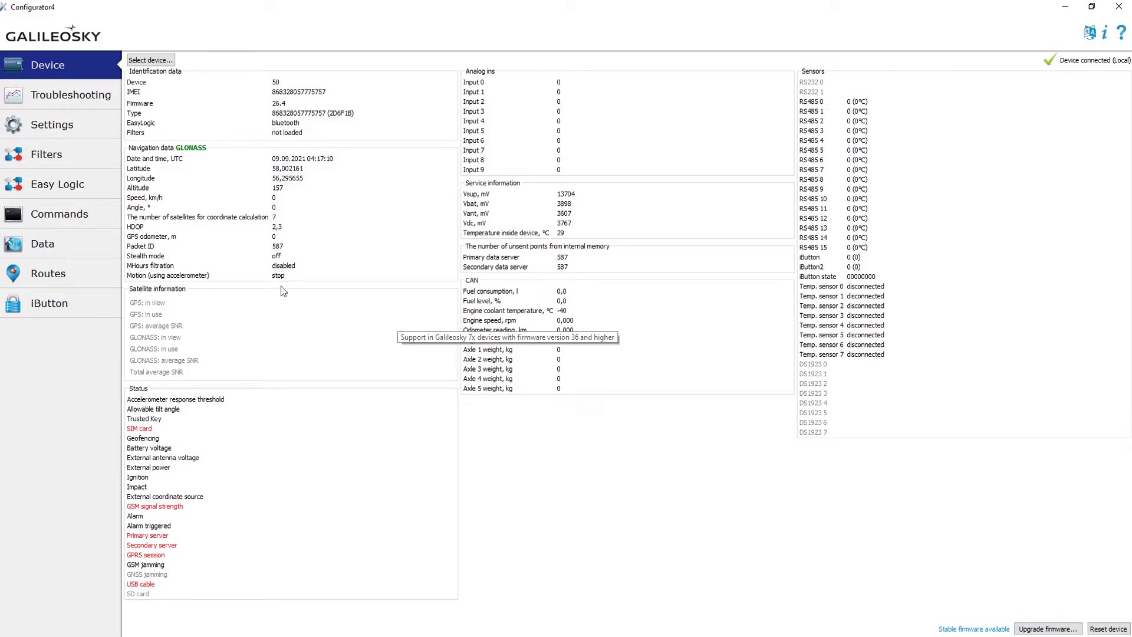
Set the RS485 peripheral type to Modbus on the Serial ports settings and apply it.
{"action": "left_click", "coordinate": [93, 124]}
{"action": "left_click", "coordinate": [358, 61]}
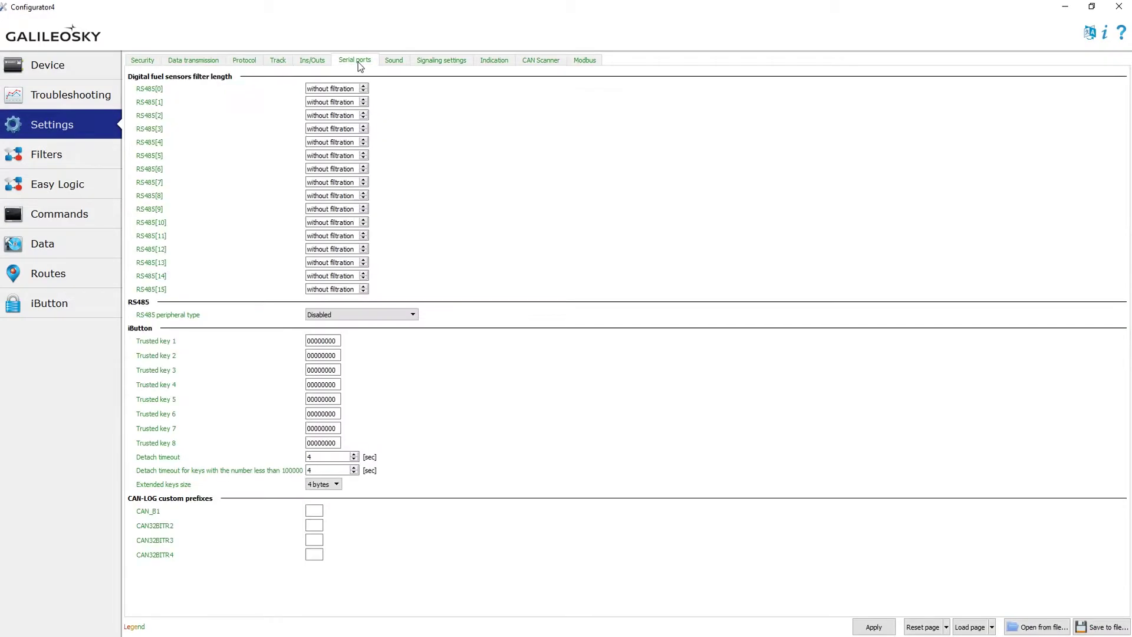
{"action": "left_click", "coordinate": [398, 313]}
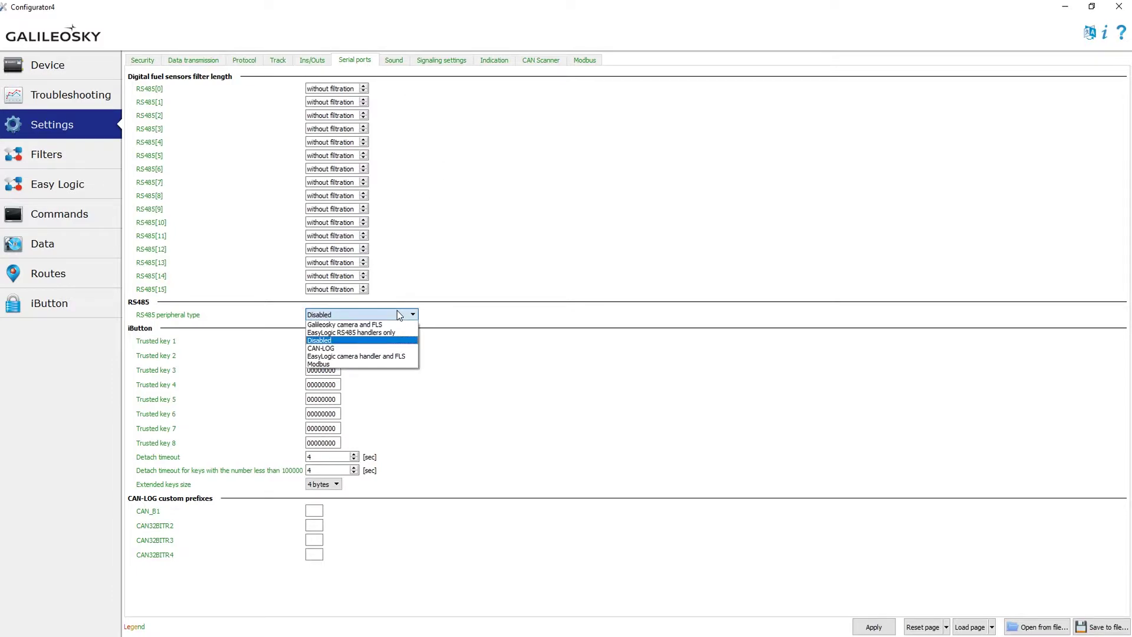
{"action": "left_click", "coordinate": [386, 365]}
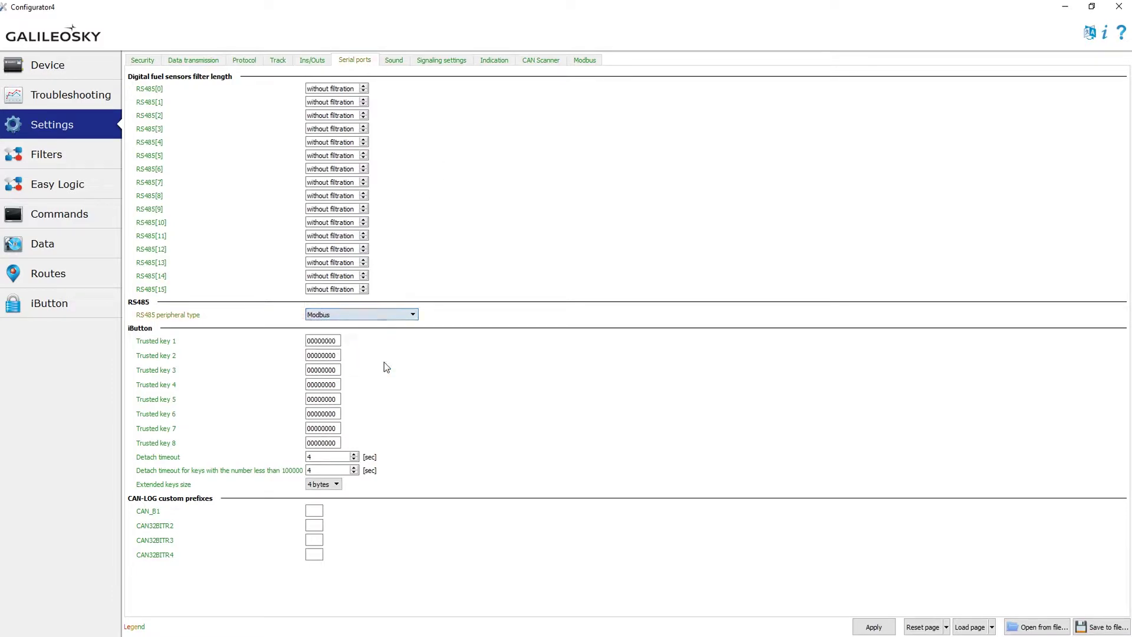
{"action": "left_click", "coordinate": [874, 626]}
Add Modbus device #0 on RS-485 with 9600 baud, 2 stop bits and slave ID 34.
{"action": "left_click", "coordinate": [584, 60]}
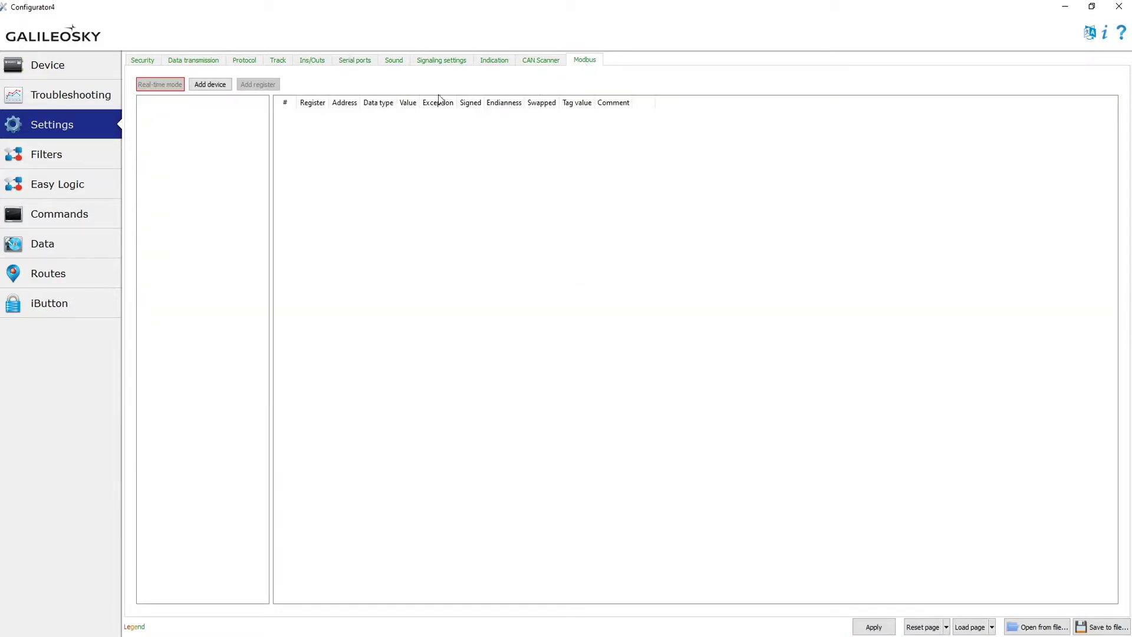
{"action": "left_click", "coordinate": [220, 87]}
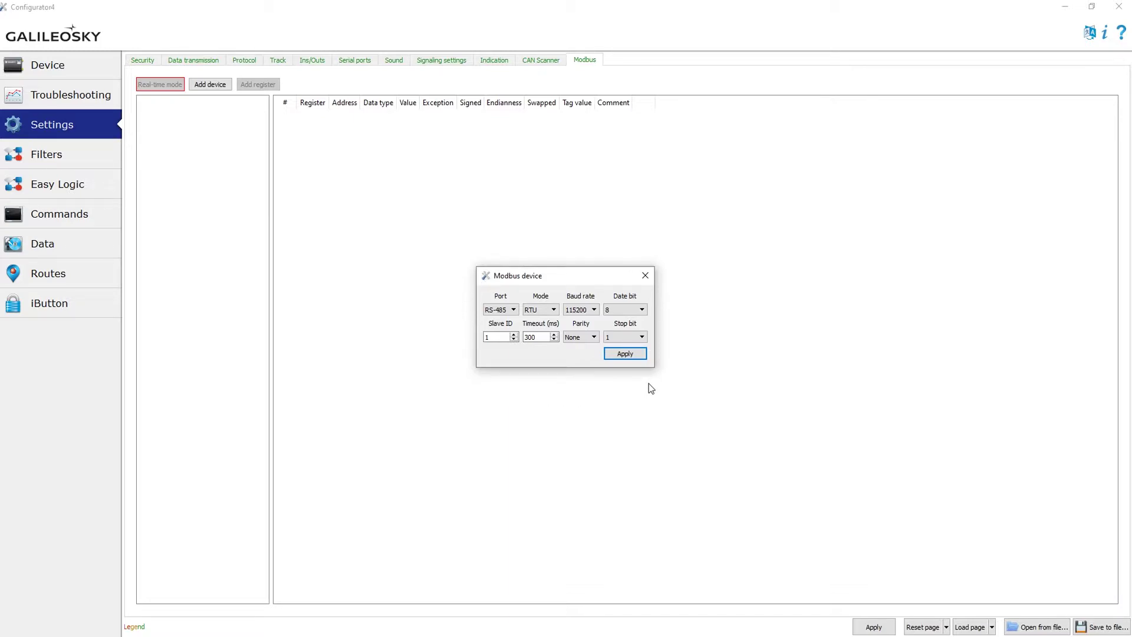
{"action": "left_click", "coordinate": [622, 403]}
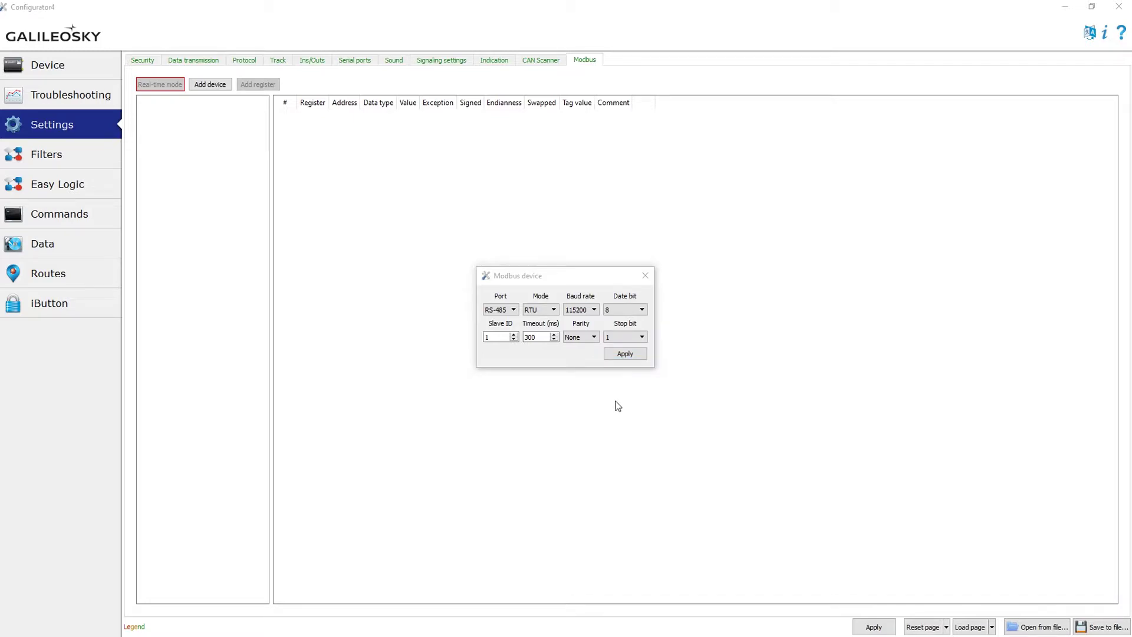
{"action": "left_click", "coordinate": [591, 311]}
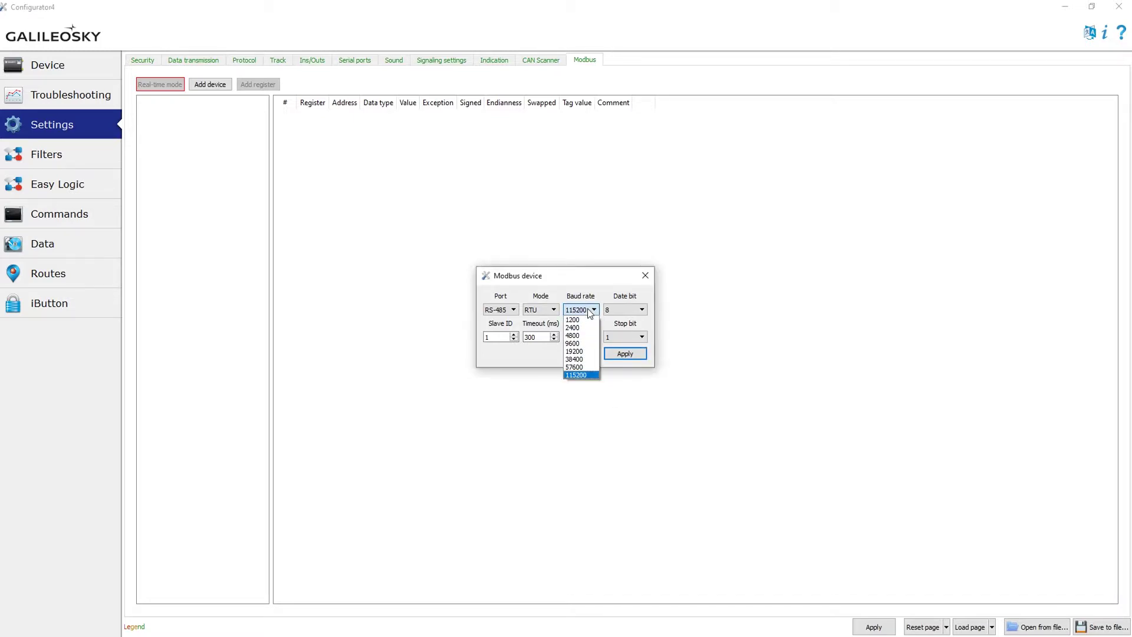
{"action": "left_click", "coordinate": [588, 344]}
{"action": "left_click", "coordinate": [629, 342]}
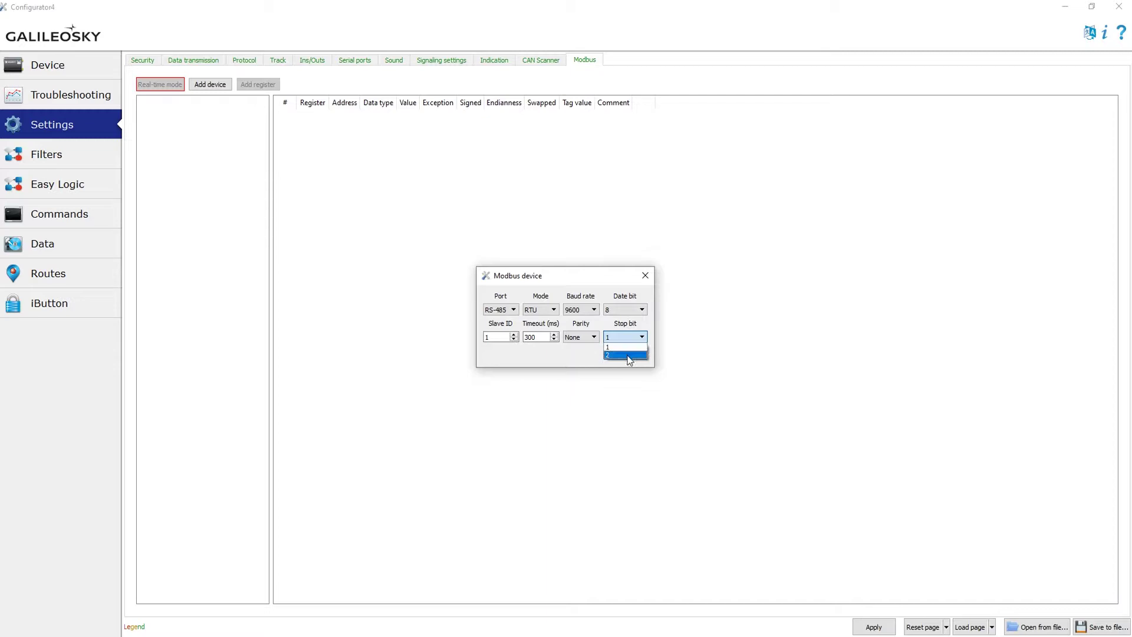
{"action": "left_click", "coordinate": [626, 352]}
{"action": "key", "text": "Tab"}
{"action": "left_click", "coordinate": [619, 353]}
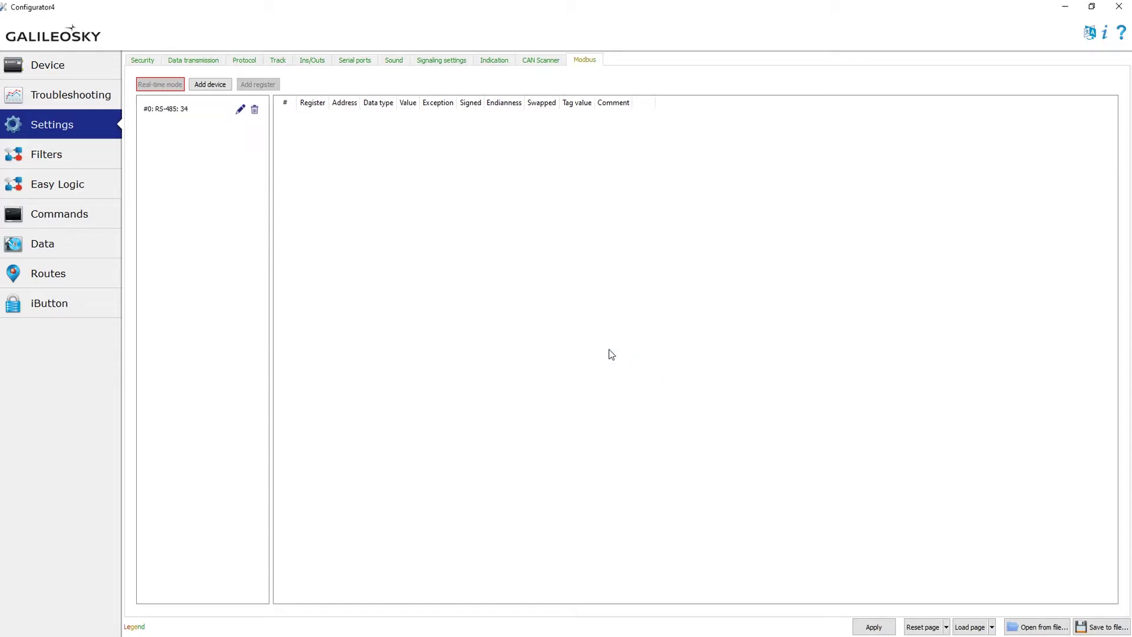
Select the #0: RS-485: 34 entry in the Modbus device list.
{"action": "left_click", "coordinate": [220, 114]}
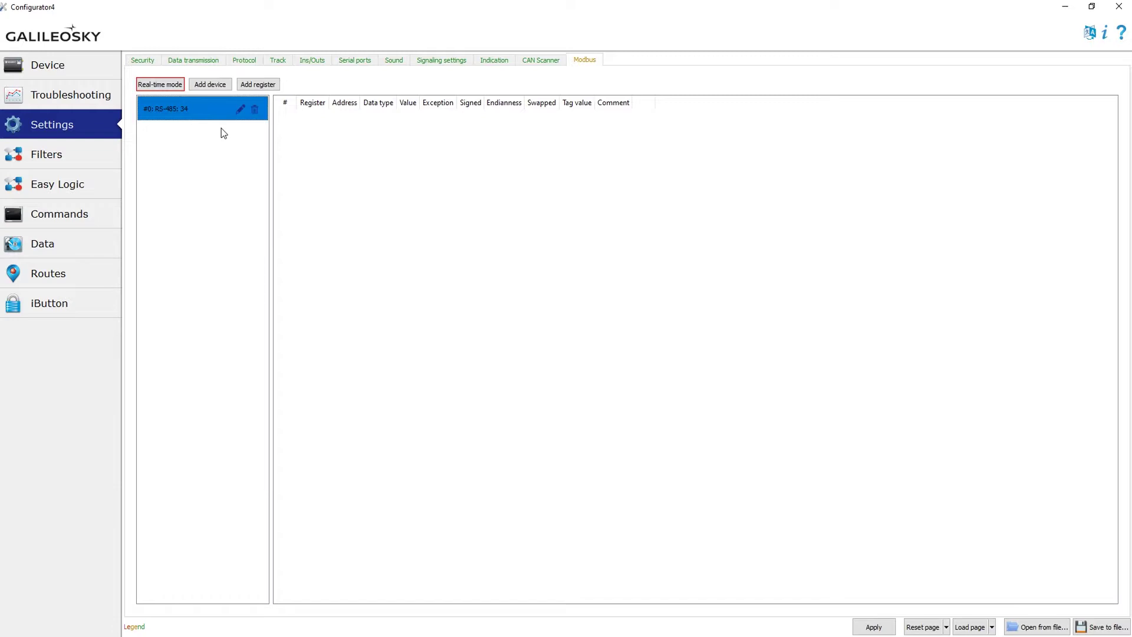
Add register 0 to device #0 as an AI register at address 1.
{"action": "left_click", "coordinate": [271, 86]}
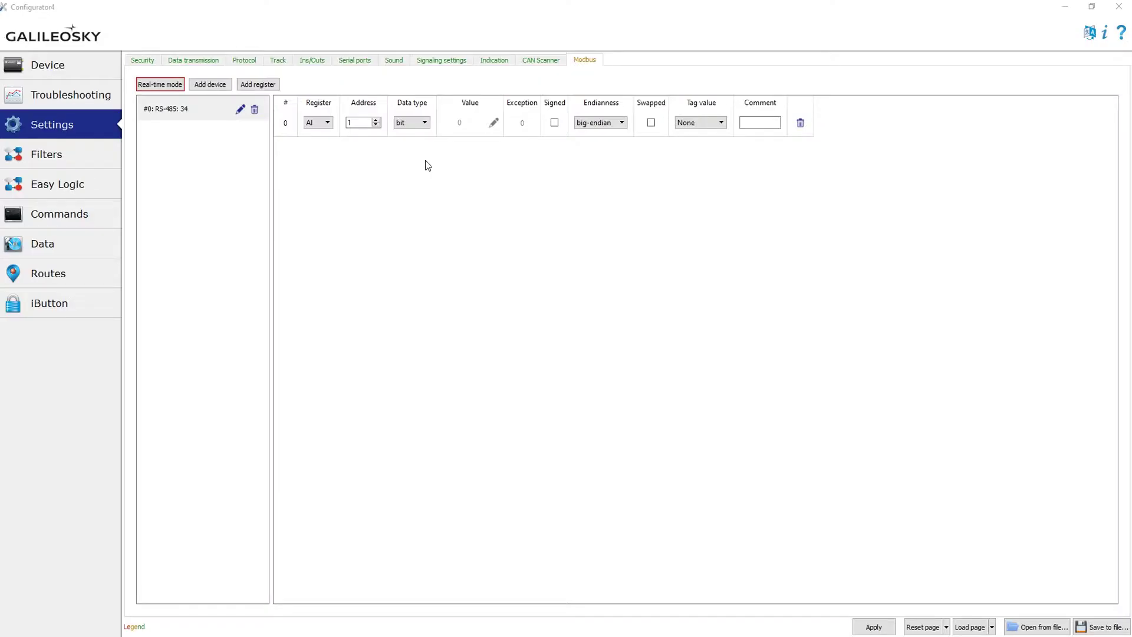
Give register 0 the int16 data type and tag MODBUS0, then apply to the tracker.
{"action": "left_click", "coordinate": [379, 126]}
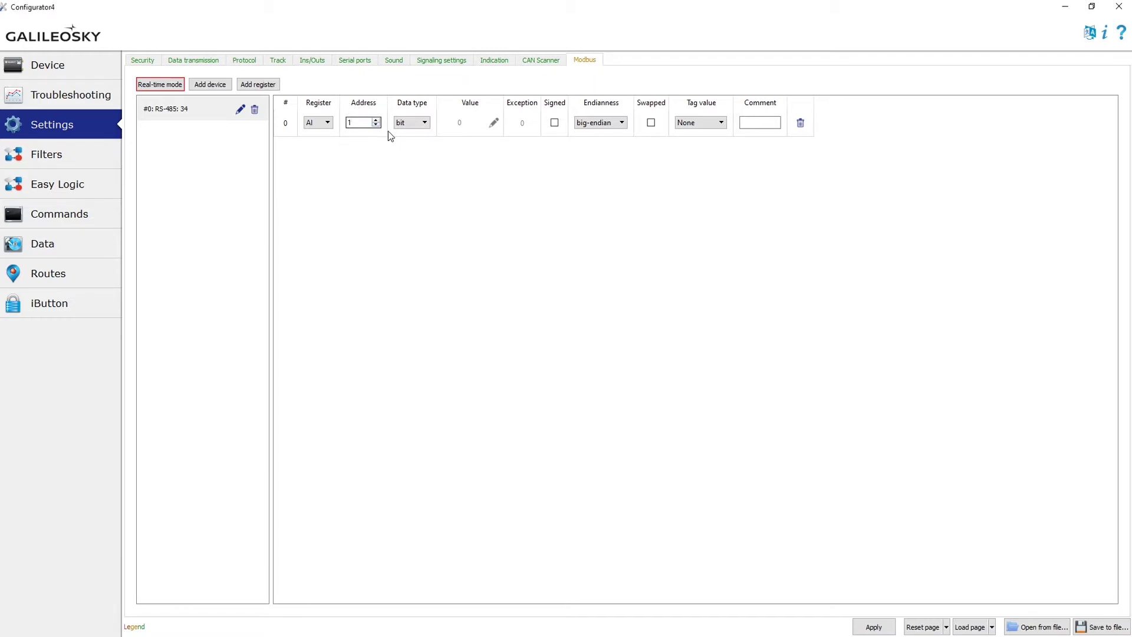
{"action": "left_click", "coordinate": [429, 130]}
{"action": "left_click", "coordinate": [874, 627]}
Poll register 0 in Real-time mode and watch its value reach 378.
{"action": "left_click", "coordinate": [170, 87]}
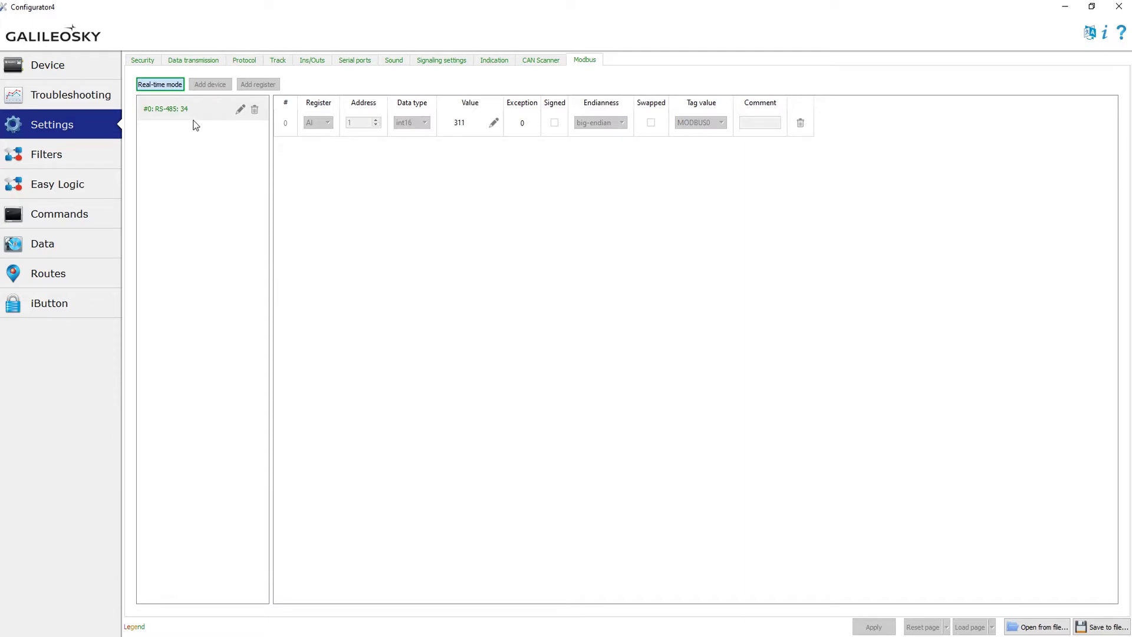
{"action": "mouse_move", "coordinate": [195, 125]}
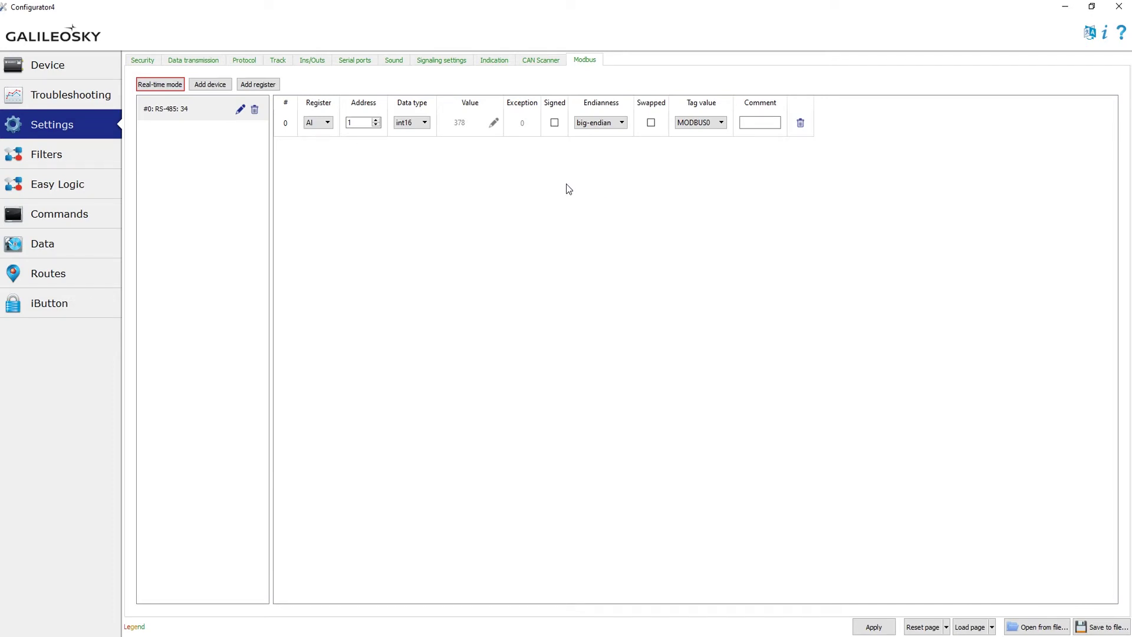
Tick MODBUS0 in the Main packet column under Modbus in the Protocol settings.
{"action": "left_click", "coordinate": [250, 62]}
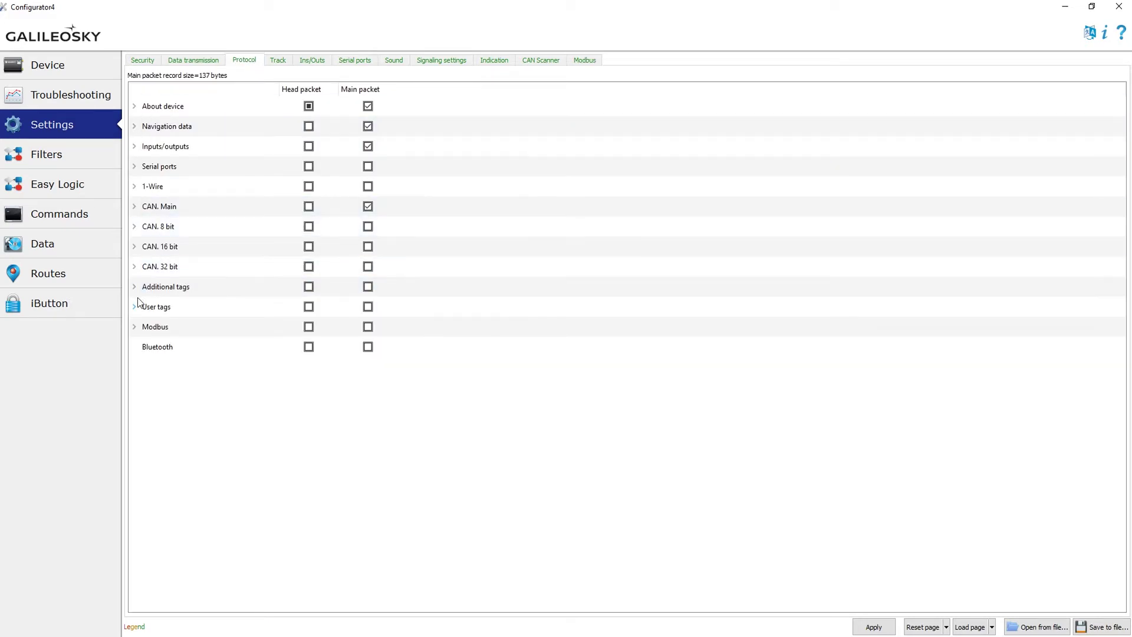
{"action": "left_click", "coordinate": [134, 325]}
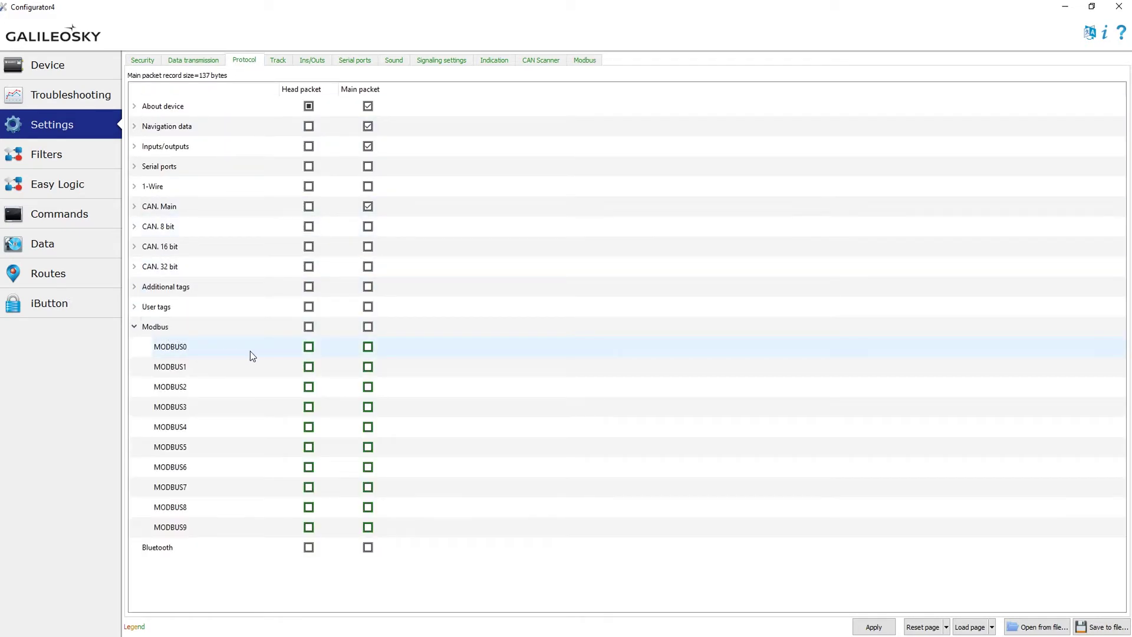
{"action": "left_click", "coordinate": [368, 347]}
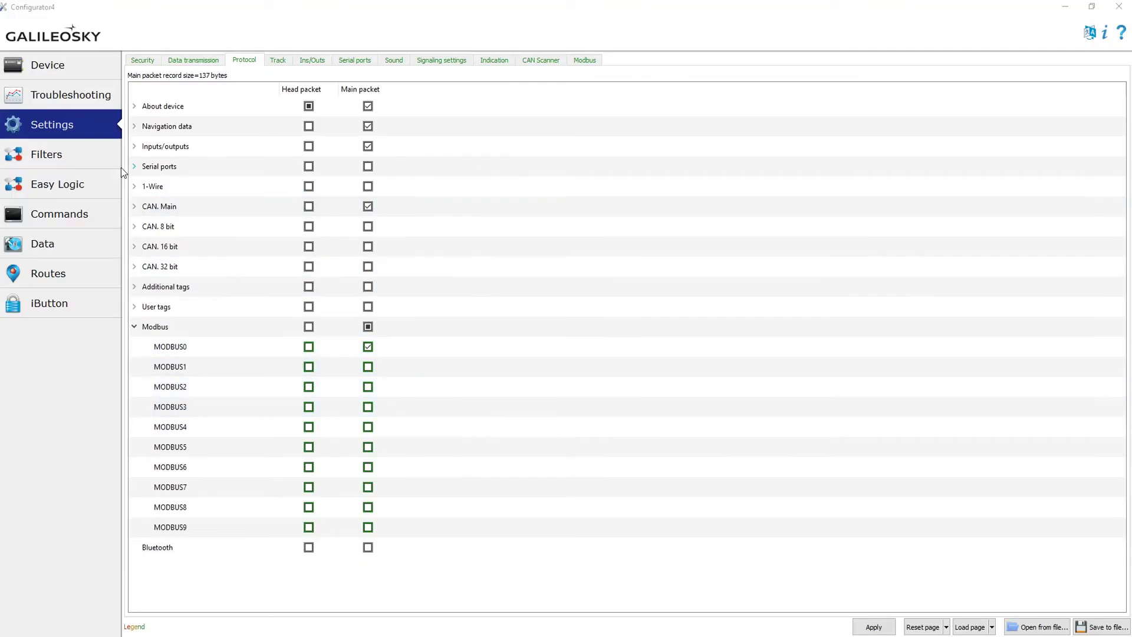
Place a Device start event linked to a 5000 ms Delay block in Easy Logic.
{"action": "left_click", "coordinate": [81, 188]}
{"action": "left_click_drag", "start_coordinate": [158, 138], "coordinate": [332, 142]}
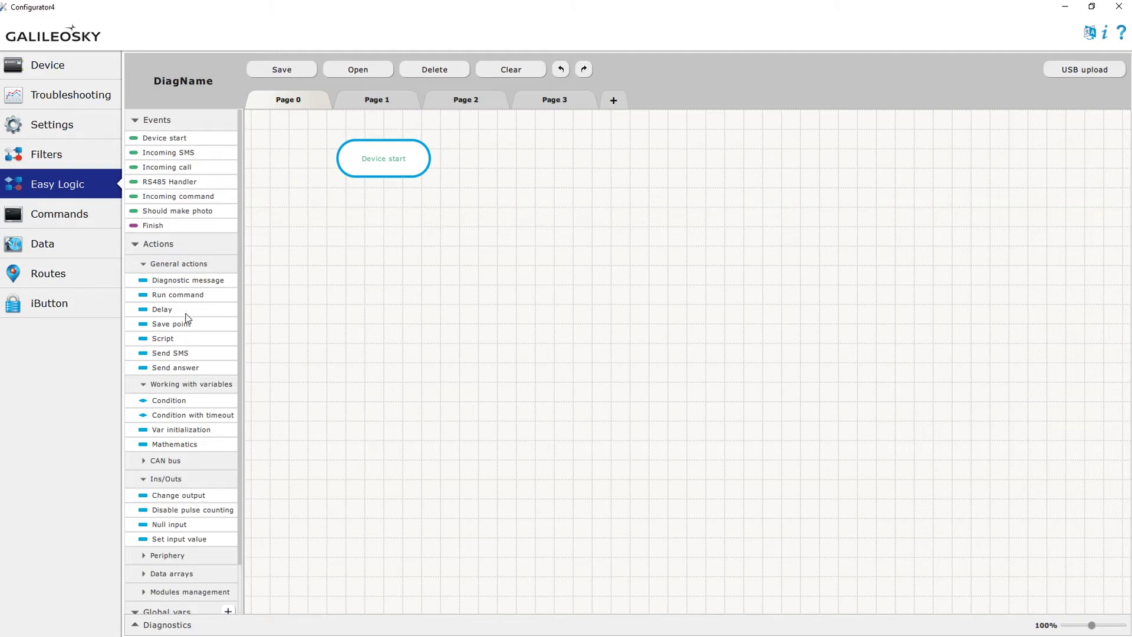
{"action": "left_click_drag", "start_coordinate": [187, 314], "coordinate": [343, 220]}
{"action": "double_click", "coordinate": [379, 242]}
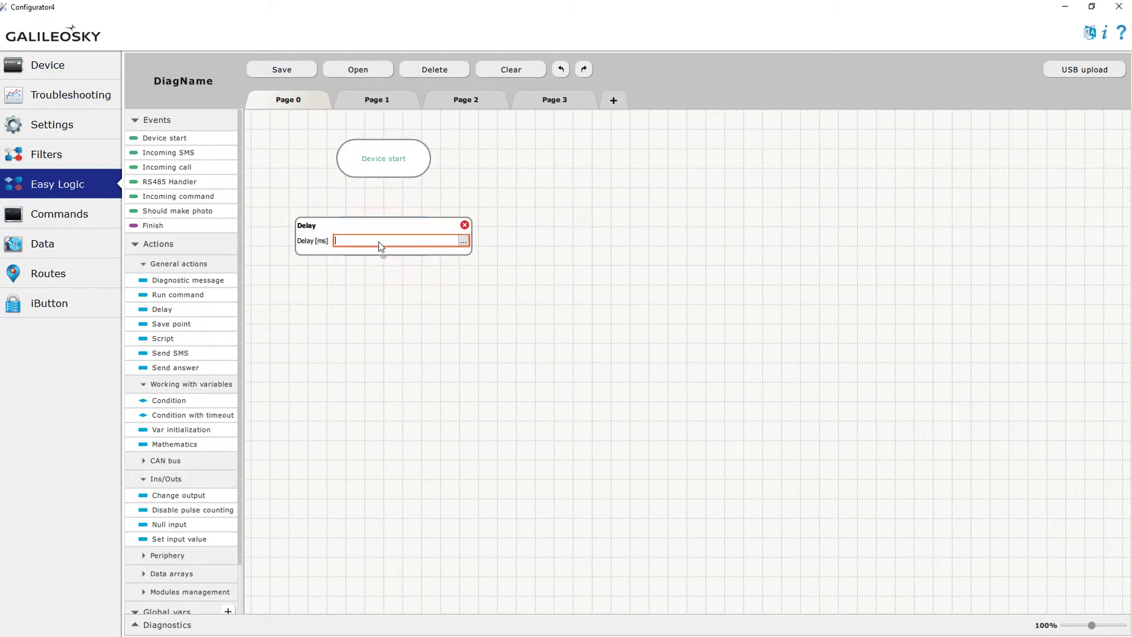
{"action": "type", "text": "5000"}
{"action": "key", "text": "Return"}
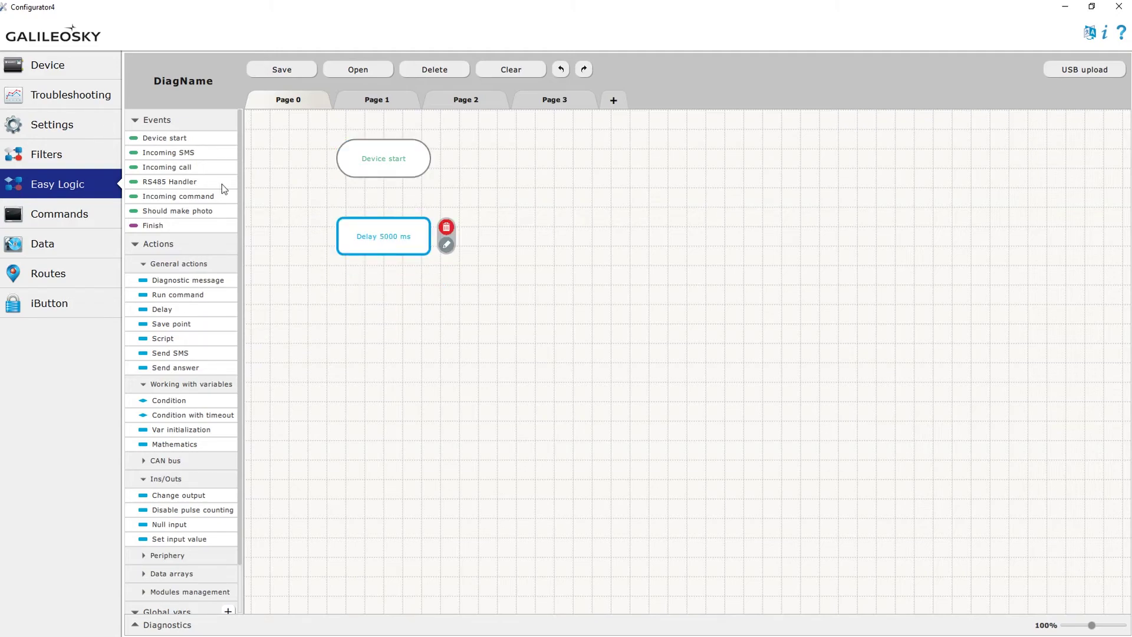
{"action": "left_click_drag", "start_coordinate": [383, 177], "coordinate": [380, 205]}
Add a Condition block below the delay checking MODBUS_0 < 30.
{"action": "left_click_drag", "start_coordinate": [187, 403], "coordinate": [334, 313]}
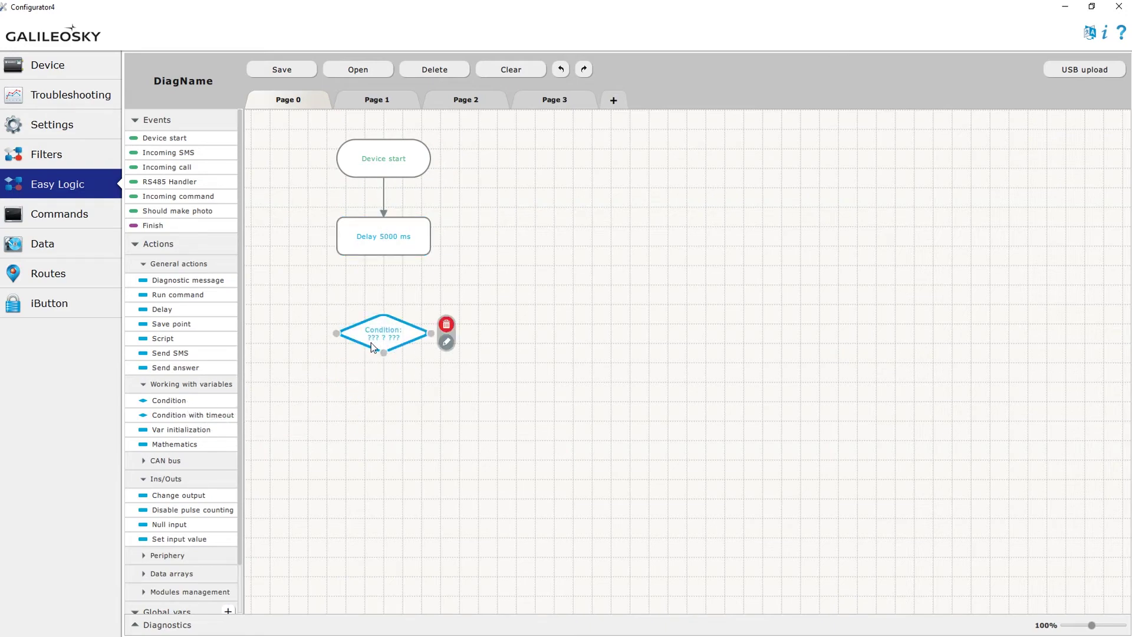
{"action": "double_click", "coordinate": [370, 342]}
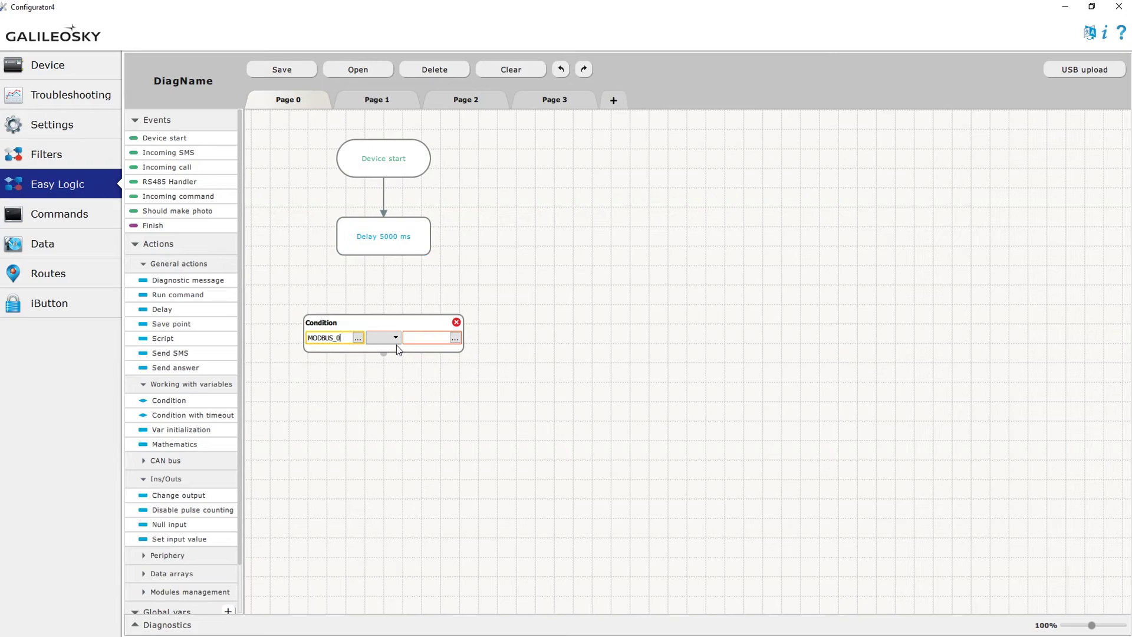
{"action": "left_click", "coordinate": [420, 338]}
{"action": "type", "text": "30"}
{"action": "left_click", "coordinate": [394, 338]}
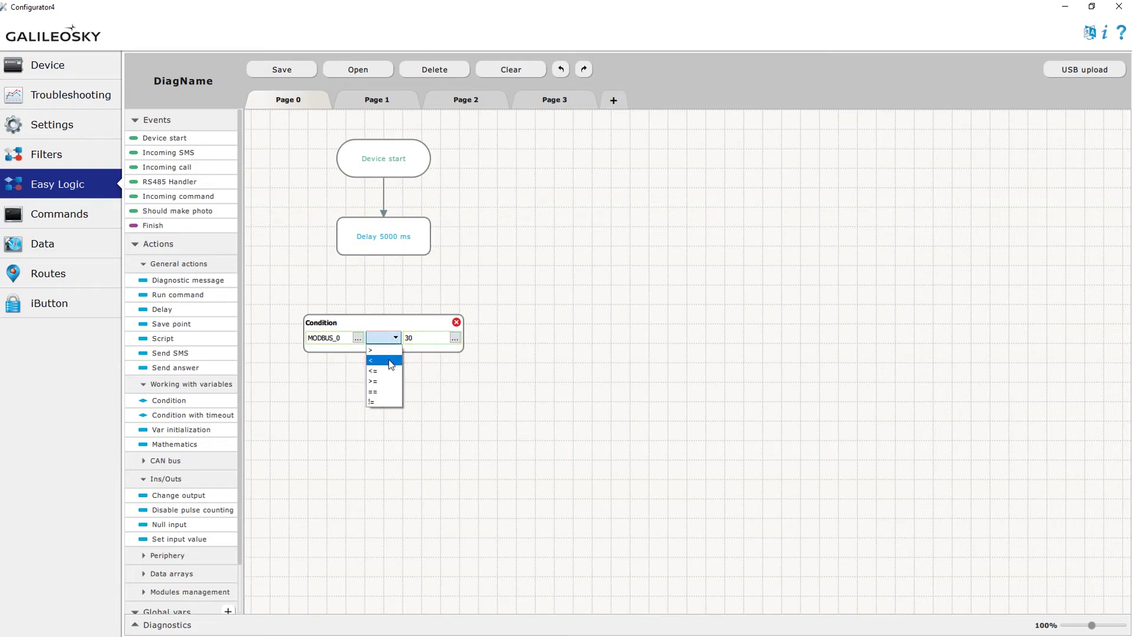
{"action": "left_click", "coordinate": [380, 381]}
{"action": "left_click", "coordinate": [348, 391]}
Add two Change output blocks setting Output 0 = 0 and Output 0 = 1.
{"action": "left_click_drag", "start_coordinate": [199, 498], "coordinate": [345, 410]}
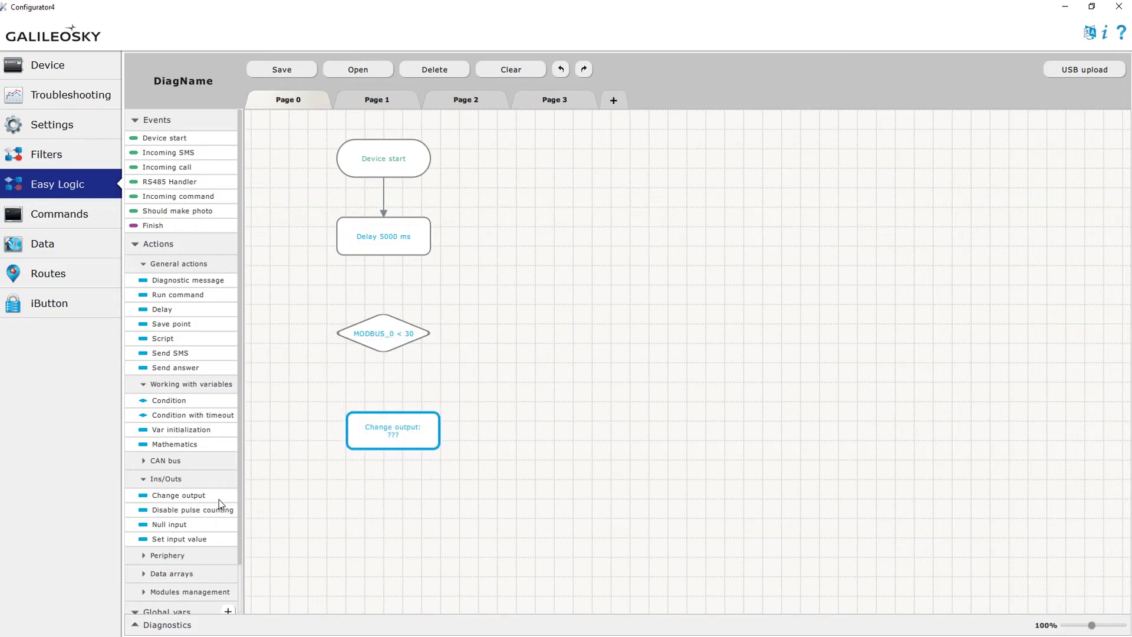
{"action": "left_click_drag", "start_coordinate": [218, 500], "coordinate": [487, 410]}
{"action": "left_click", "coordinate": [383, 437]}
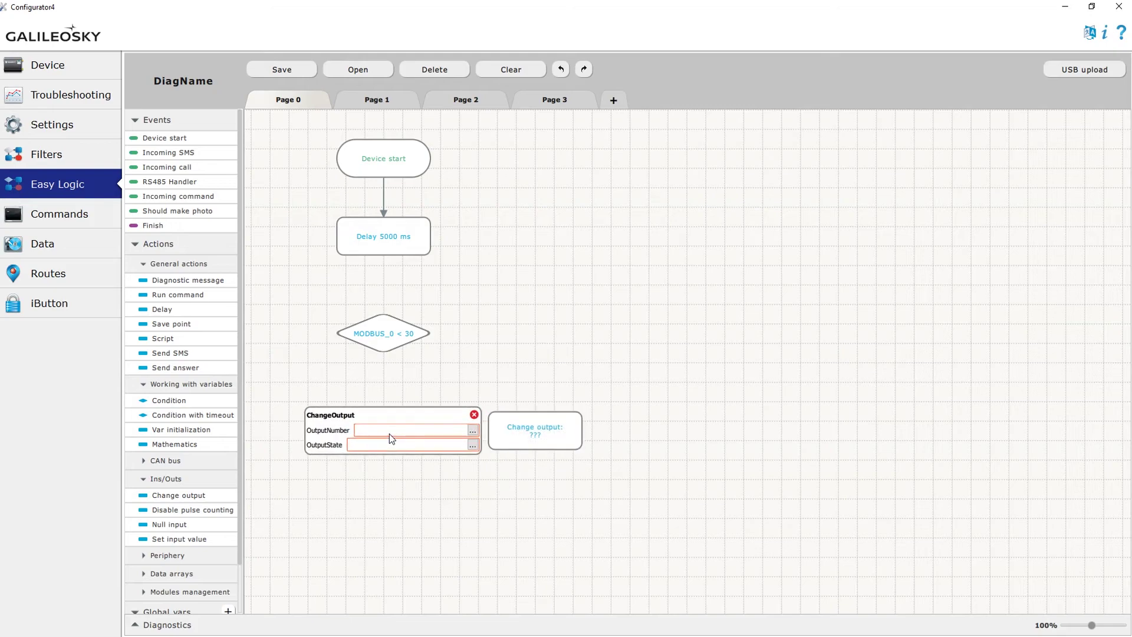
{"action": "type", "text": "0"}
{"action": "left_click", "coordinate": [402, 443]}
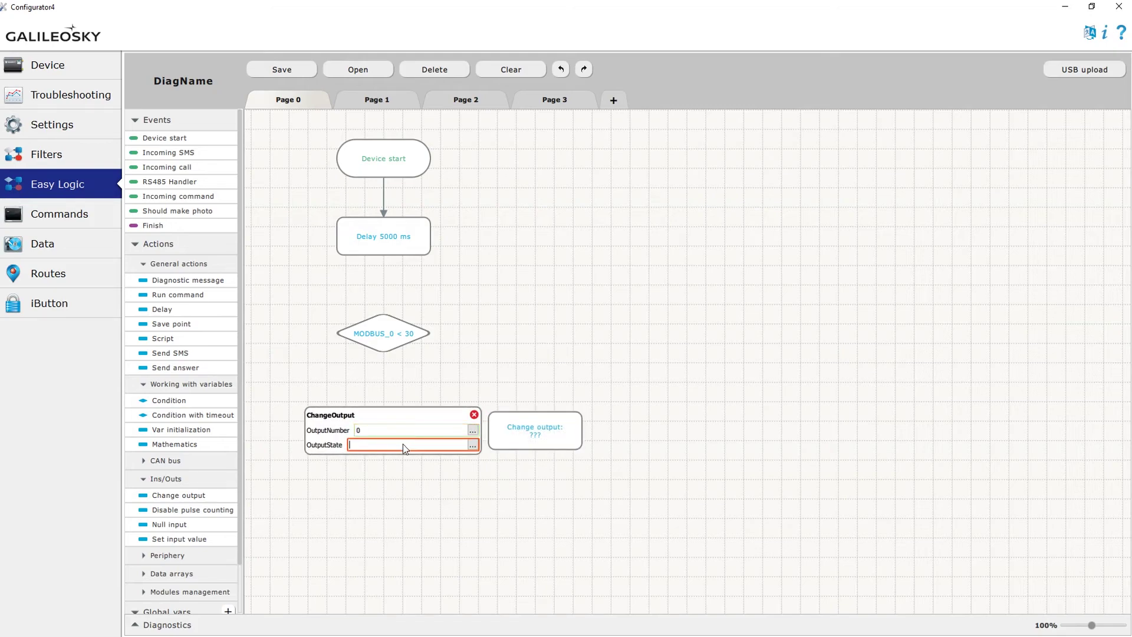
{"action": "type", "text": "0"}
{"action": "left_click", "coordinate": [507, 445]}
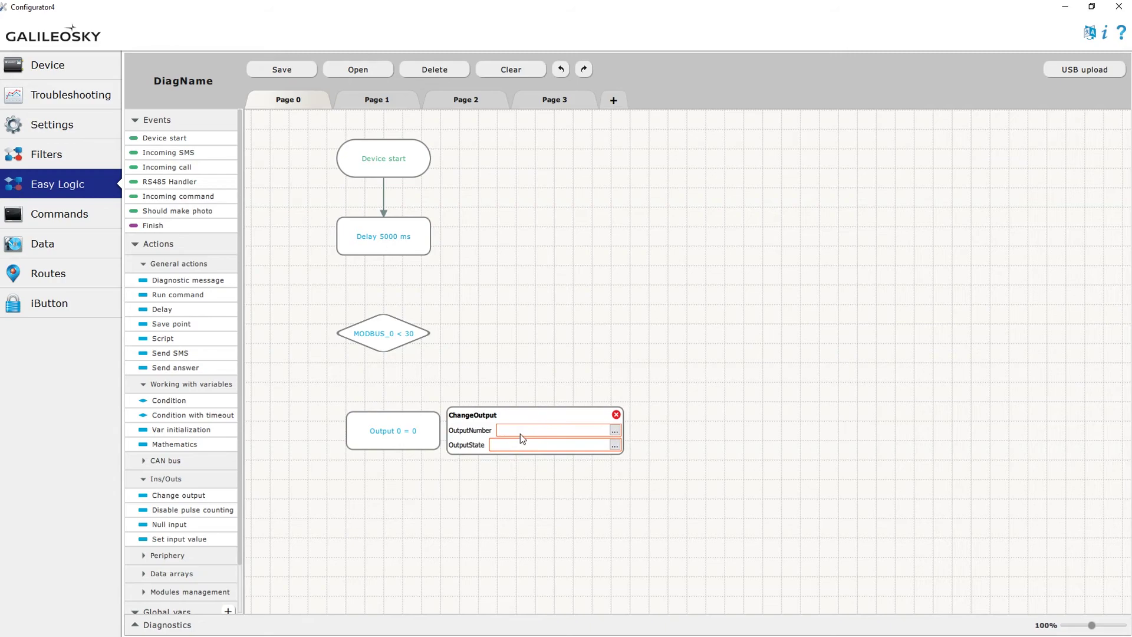
{"action": "left_click", "coordinate": [520, 433]}
{"action": "type", "text": "0"}
{"action": "left_click", "coordinate": [524, 441]}
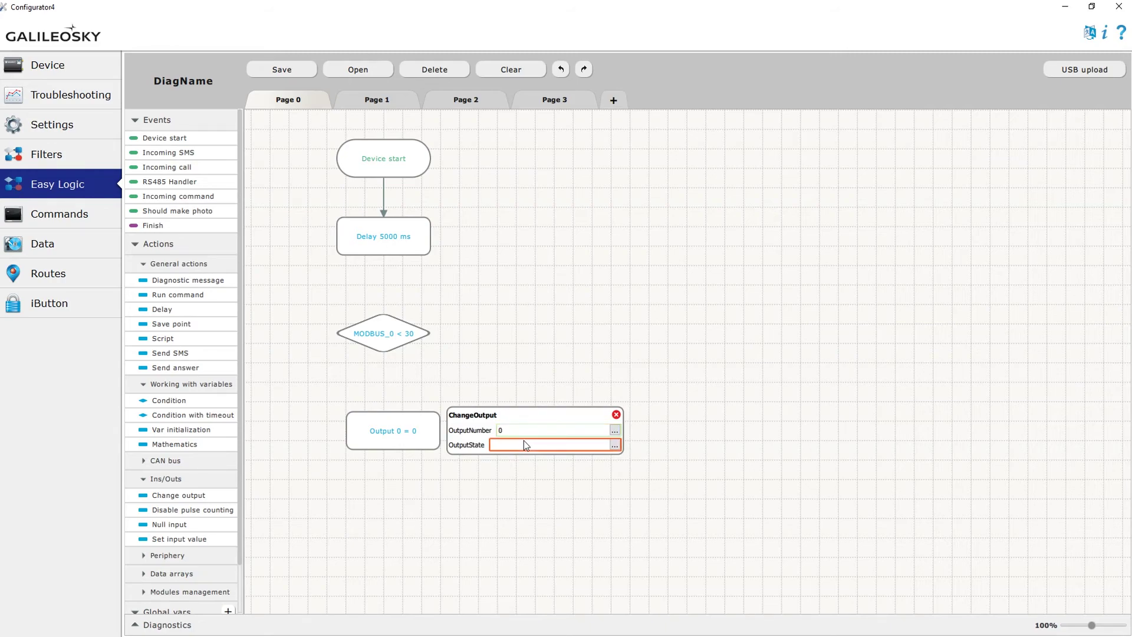
{"action": "type", "text": "1"}
{"action": "key", "text": "Return"}
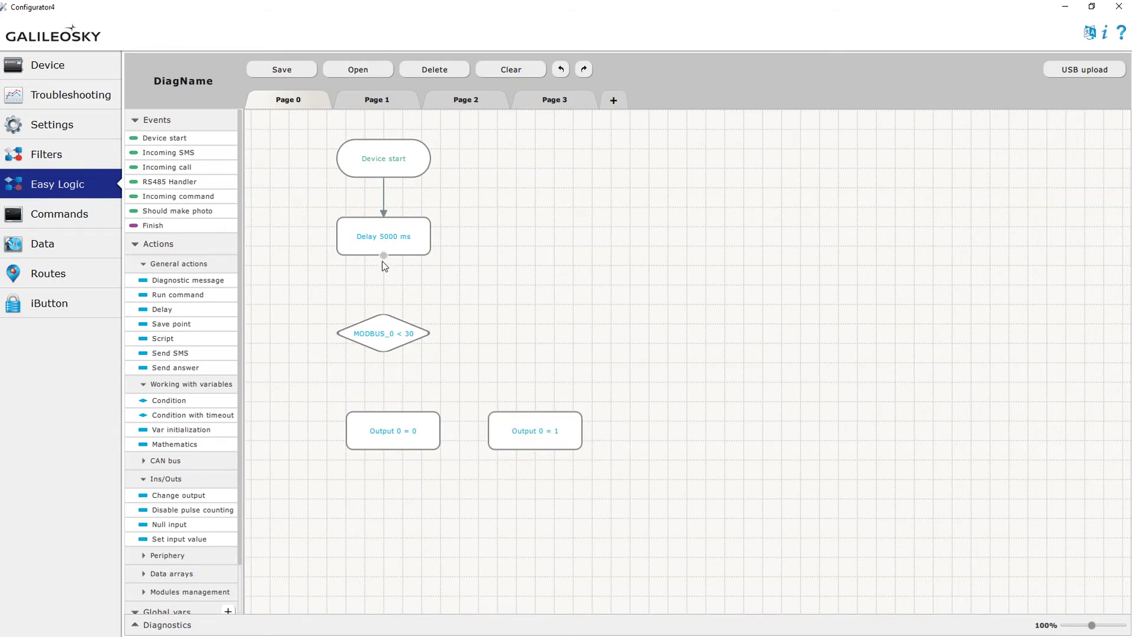
Connect delay to the MODBUS_0 < 30 condition, True to Output 0 = 0, looping back to delay.
{"action": "left_click_drag", "start_coordinate": [383, 261], "coordinate": [388, 419]}
{"action": "left_click_drag", "start_coordinate": [431, 334], "coordinate": [400, 224]}
{"action": "left_click_drag", "start_coordinate": [394, 450], "coordinate": [363, 220]}
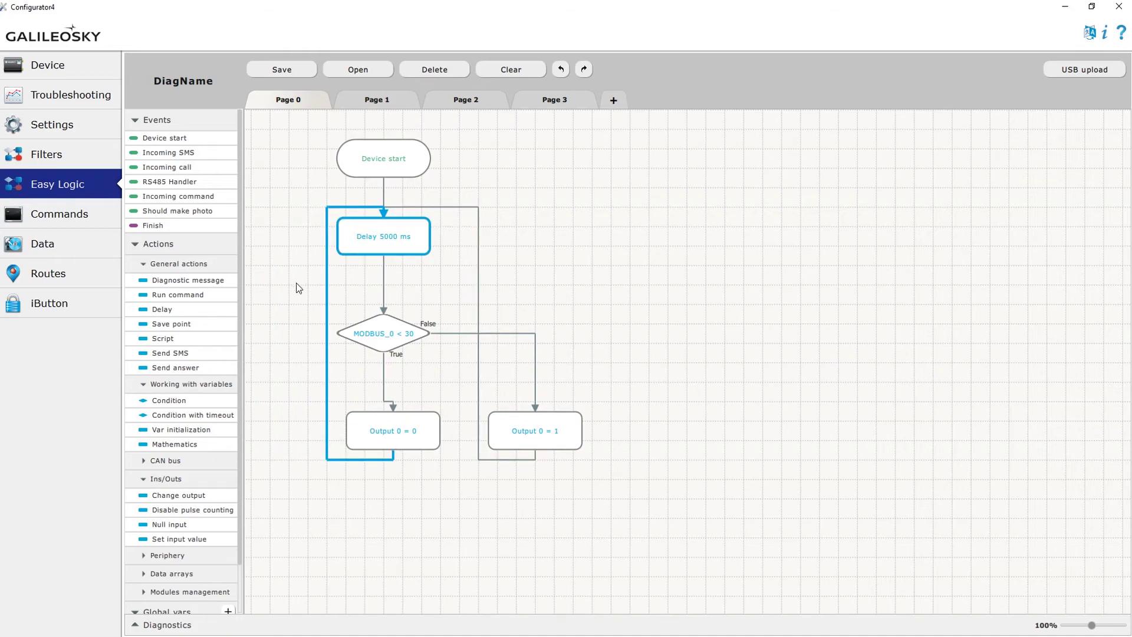